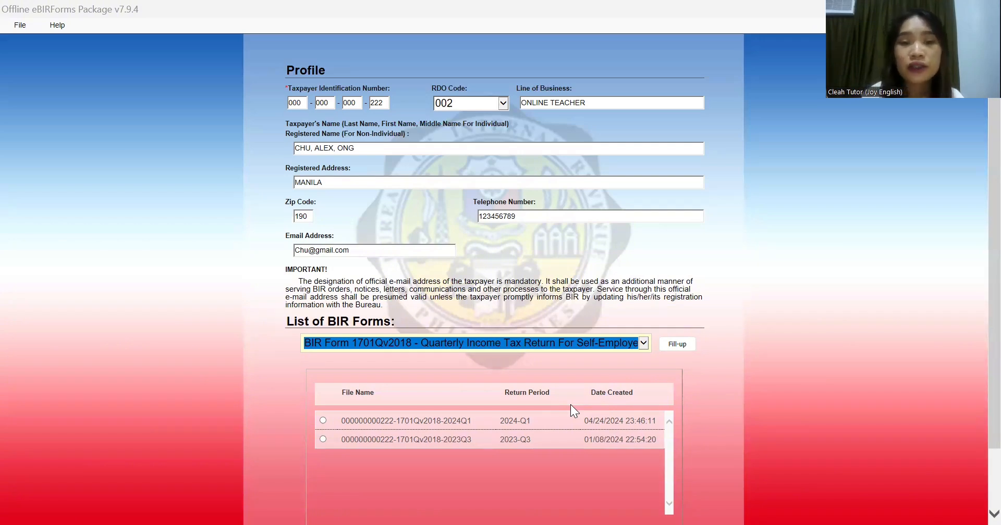
Step: Start the 2024 Form 1701Q for the Second quarter with Professional as the filer type
{"action": "left_click", "coordinate": [673, 349]}
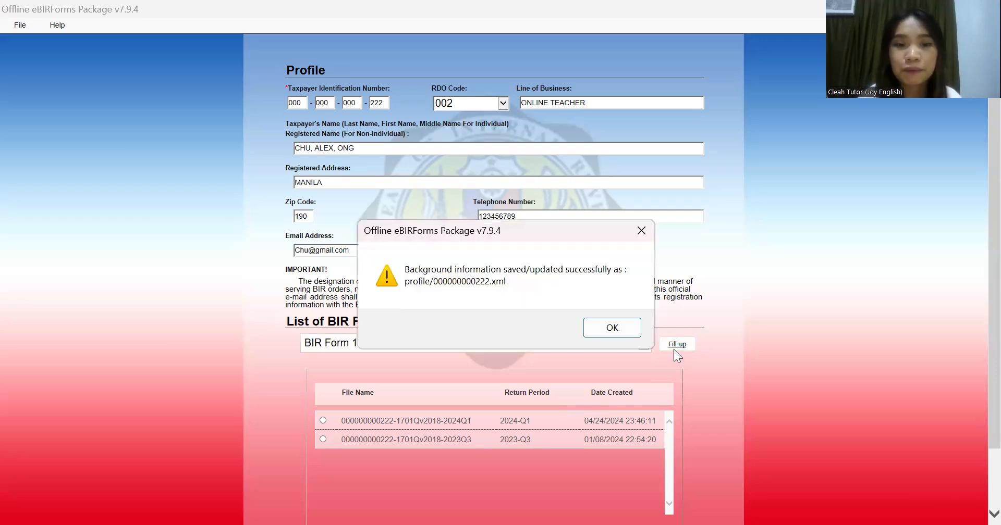
{"action": "left_click", "coordinate": [594, 330]}
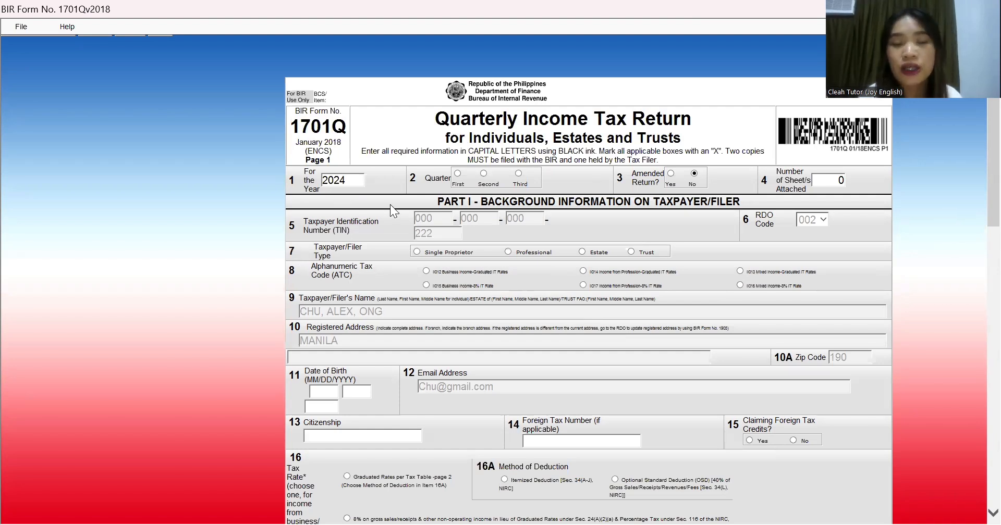
{"action": "left_click", "coordinate": [483, 174]}
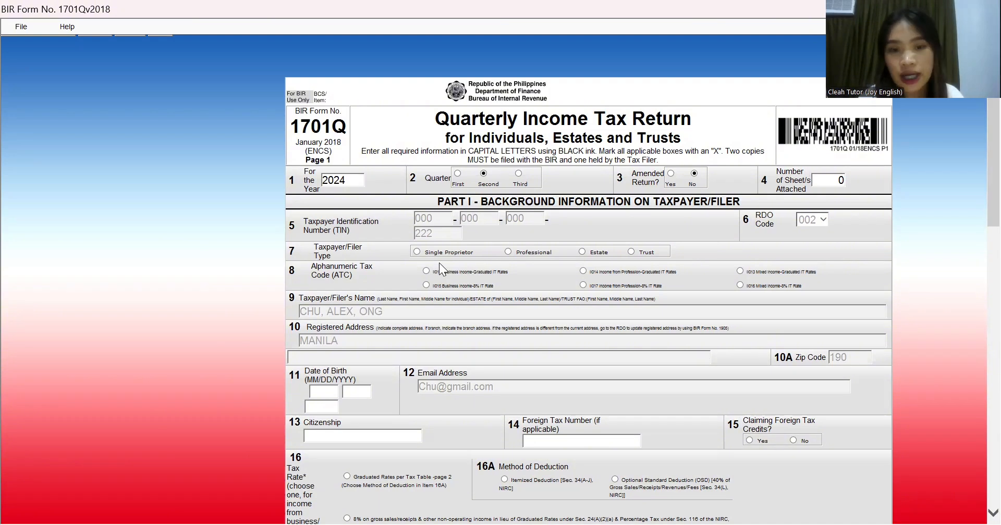
{"action": "left_click", "coordinate": [507, 252]}
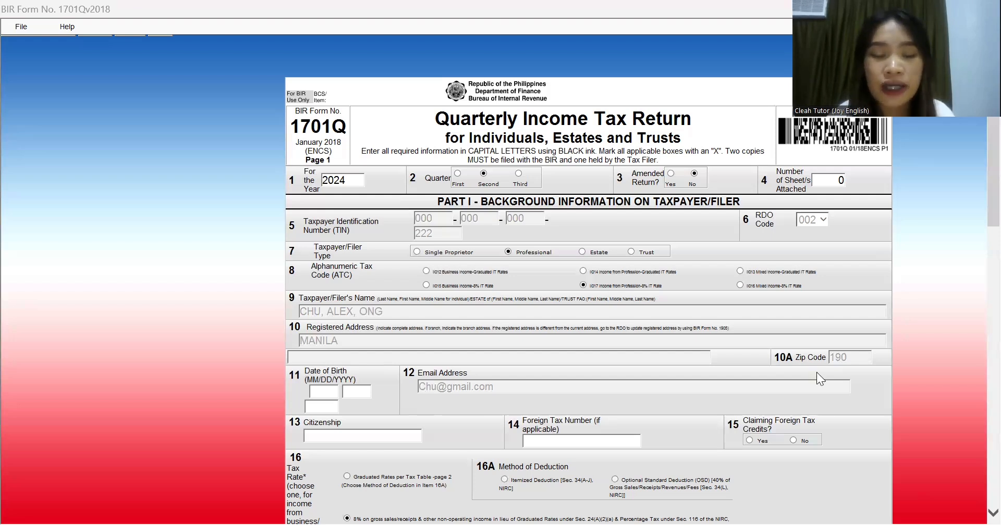
Step: Enter the taxpayer's date of birth in the month, day and year boxes
{"action": "left_click", "coordinate": [321, 402]}
{"action": "left_click", "coordinate": [324, 395]}
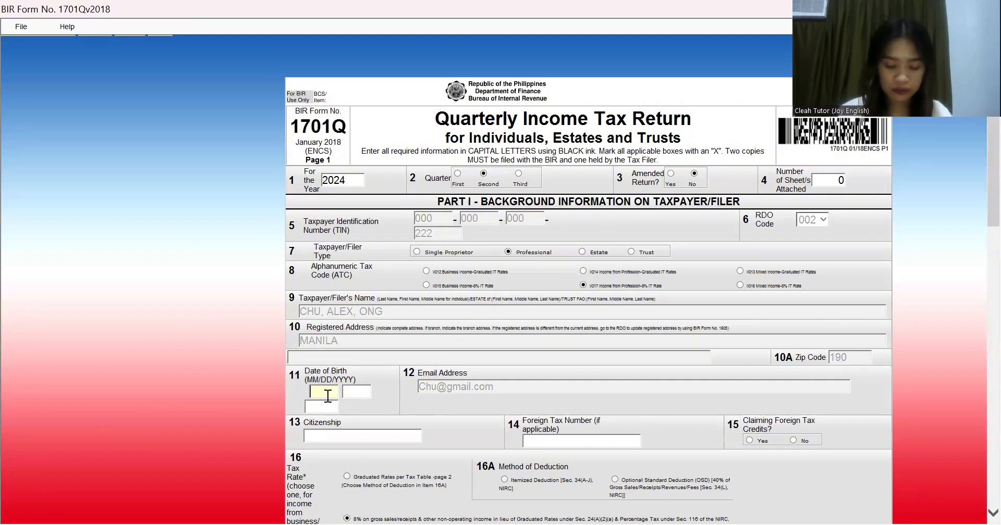
{"action": "type", "text": "07"}
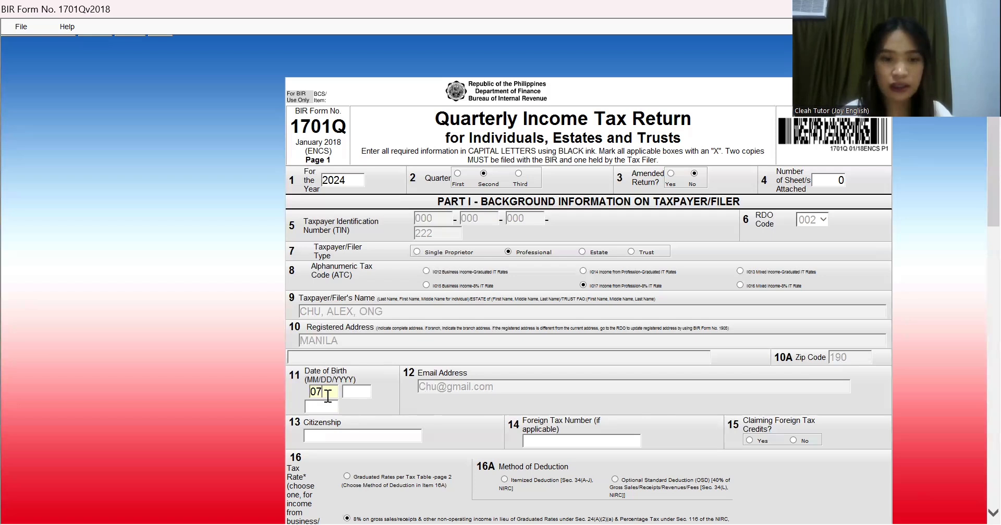
{"action": "left_click", "coordinate": [355, 391]}
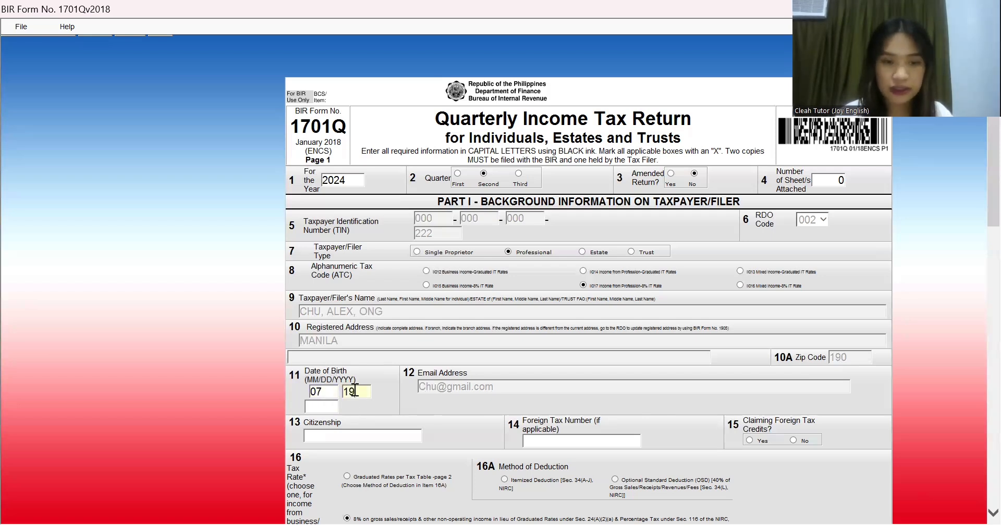
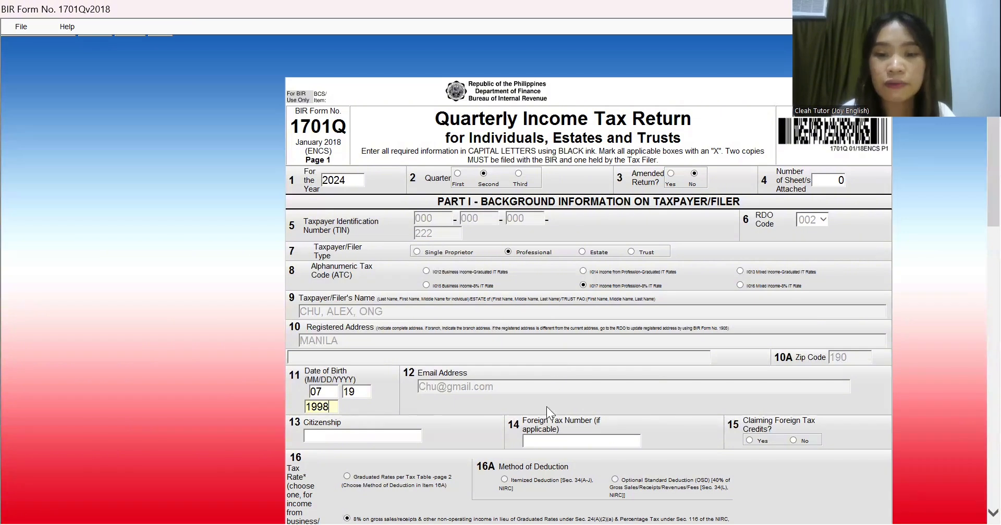
Step: Enter FILIPINO as the citizenship in item 13
{"action": "left_click", "coordinate": [385, 440]}
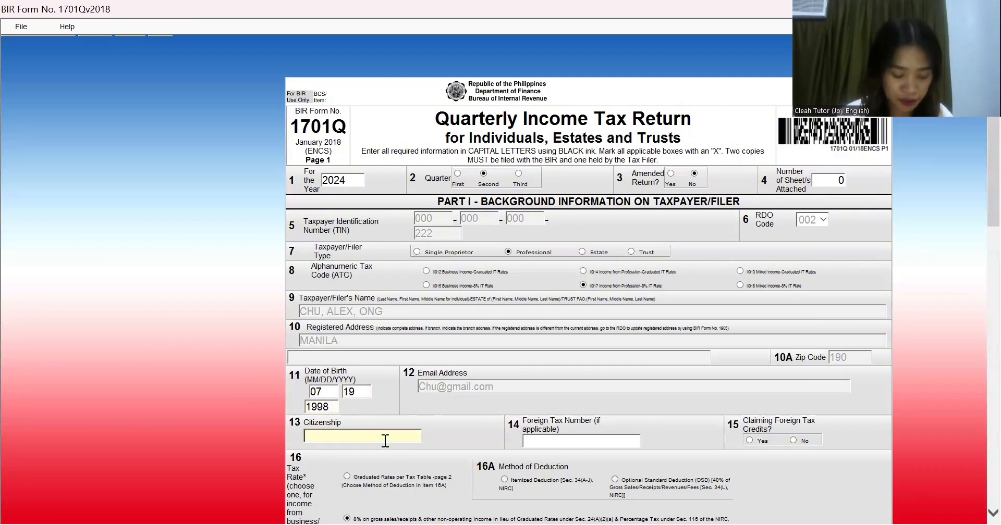
{"action": "type", "text": "fILIPINO"}
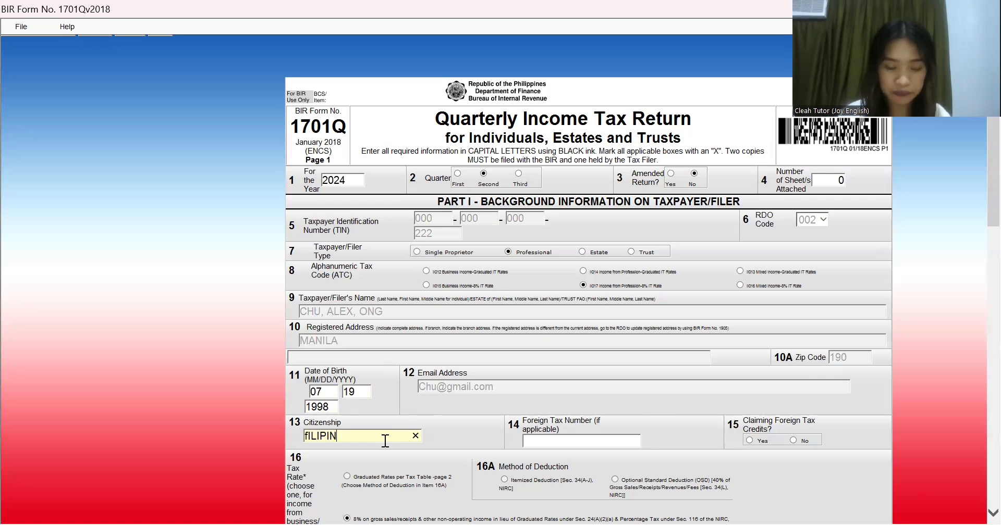
{"action": "left_click", "coordinate": [550, 447]}
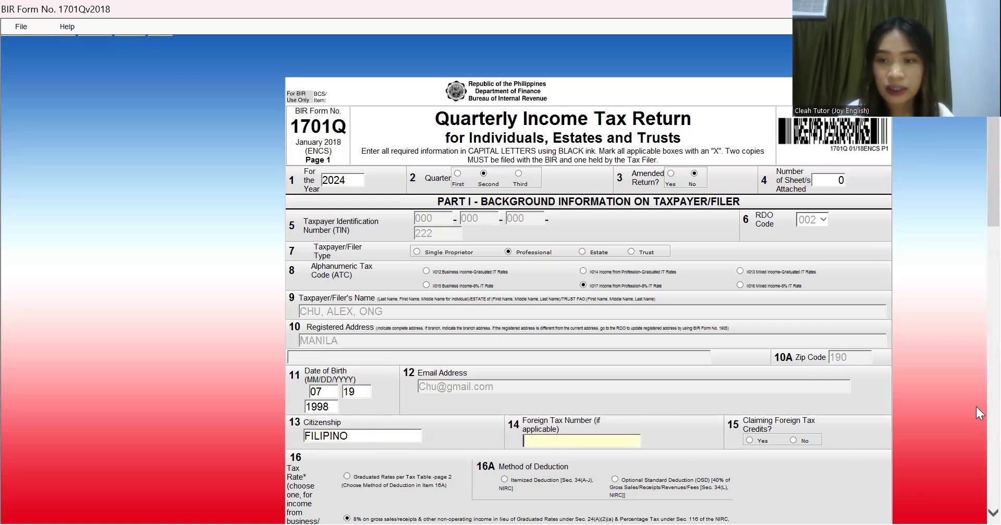
Step: Answer No to item 15 Claiming Foreign Tax Credits and scroll to the bottom of page 1
{"action": "scroll", "coordinate": [975, 320], "scroll_direction": "down", "scroll_amount": 5}
{"action": "scroll", "coordinate": [976, 337], "scroll_direction": "up", "scroll_amount": 4}
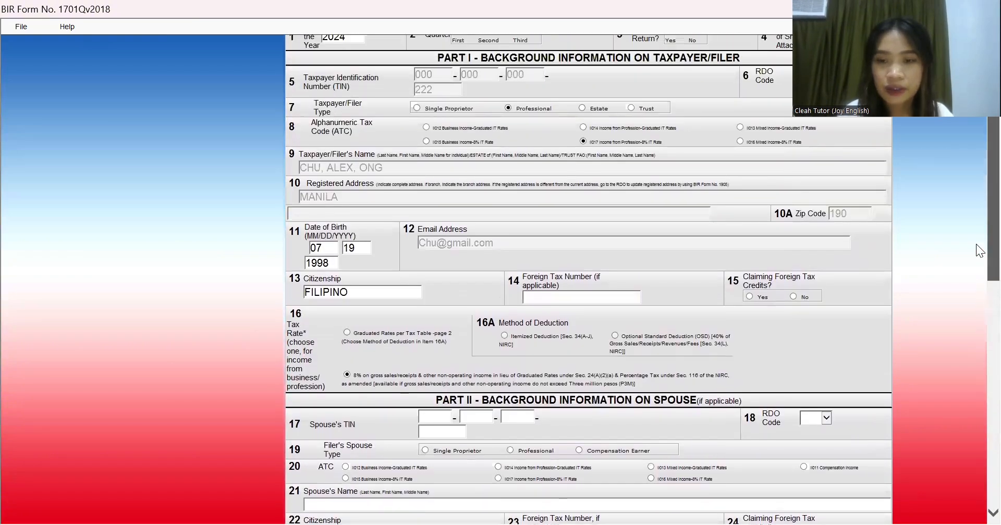
{"action": "left_click", "coordinate": [794, 298]}
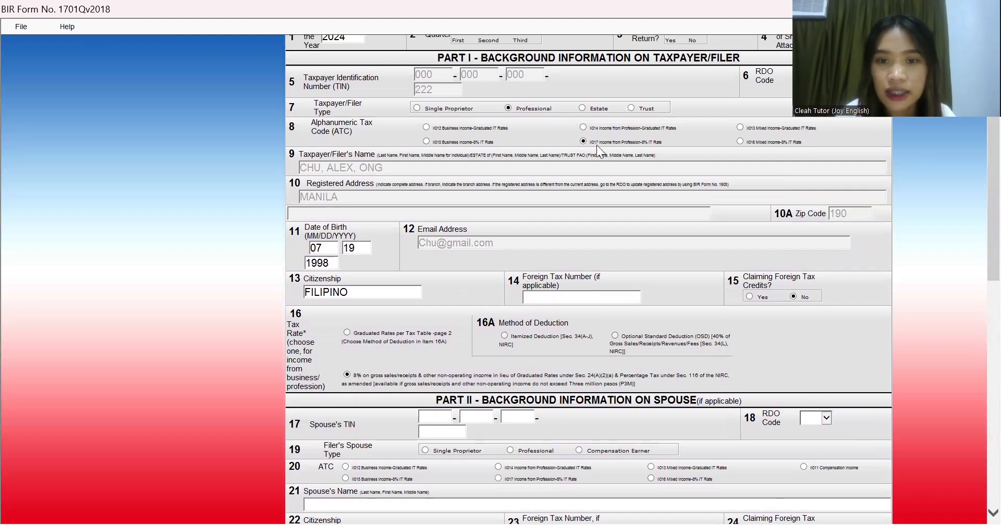
{"action": "left_click_drag", "start_coordinate": [979, 267], "coordinate": [980, 347]}
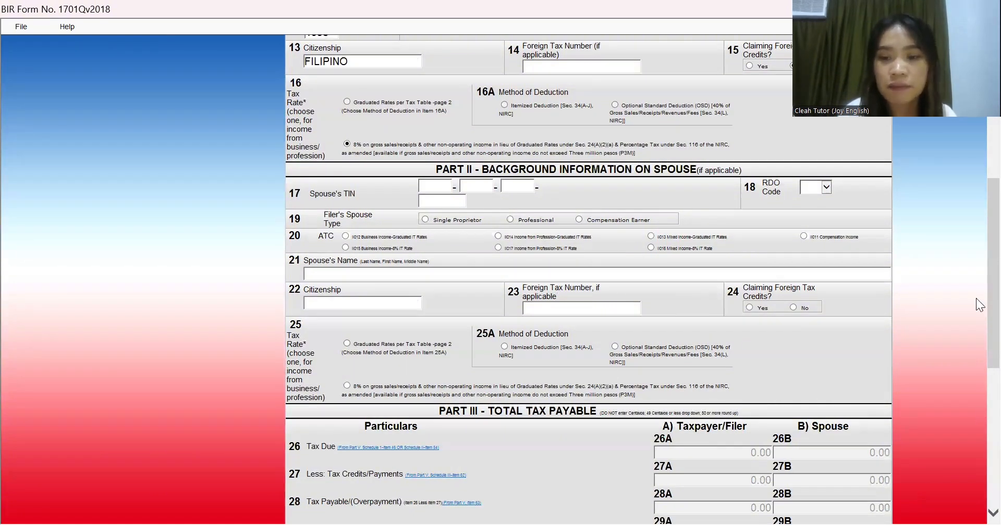
{"action": "scroll", "coordinate": [976, 377], "scroll_direction": "down", "scroll_amount": 3}
{"action": "scroll", "coordinate": [975, 396], "scroll_direction": "down", "scroll_amount": 5}
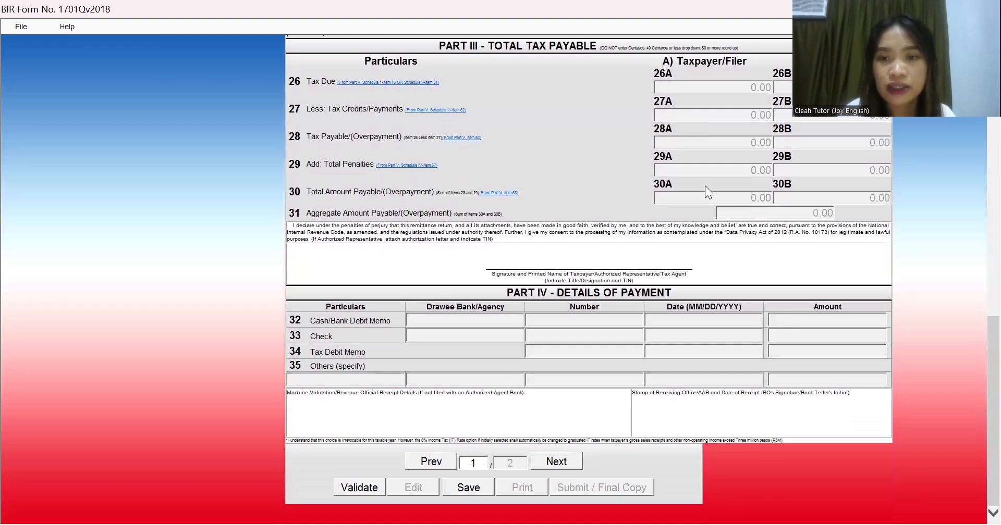
Step: Go to page 2 and bring Schedule II for the 8% income tax rate into view
{"action": "left_click", "coordinate": [547, 461]}
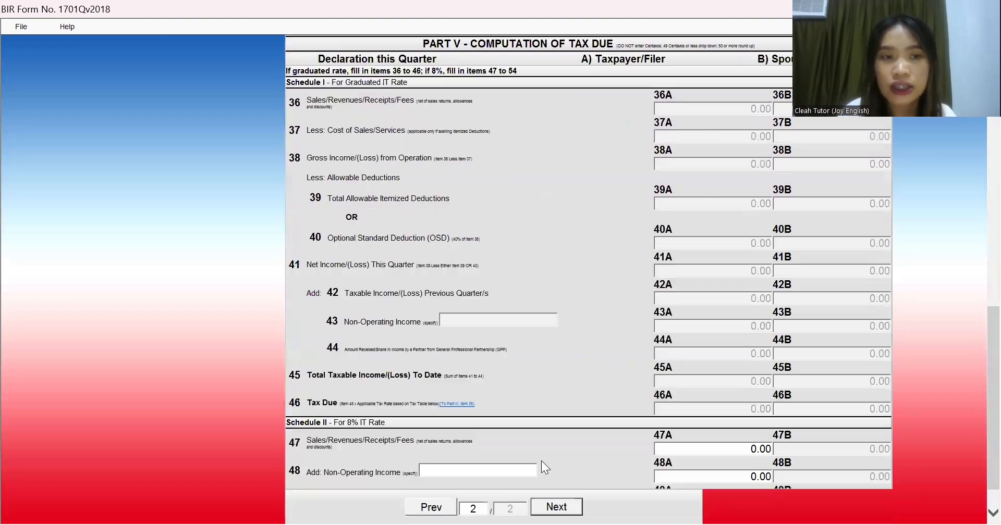
{"action": "scroll", "coordinate": [976, 367], "scroll_direction": "up", "scroll_amount": 12}
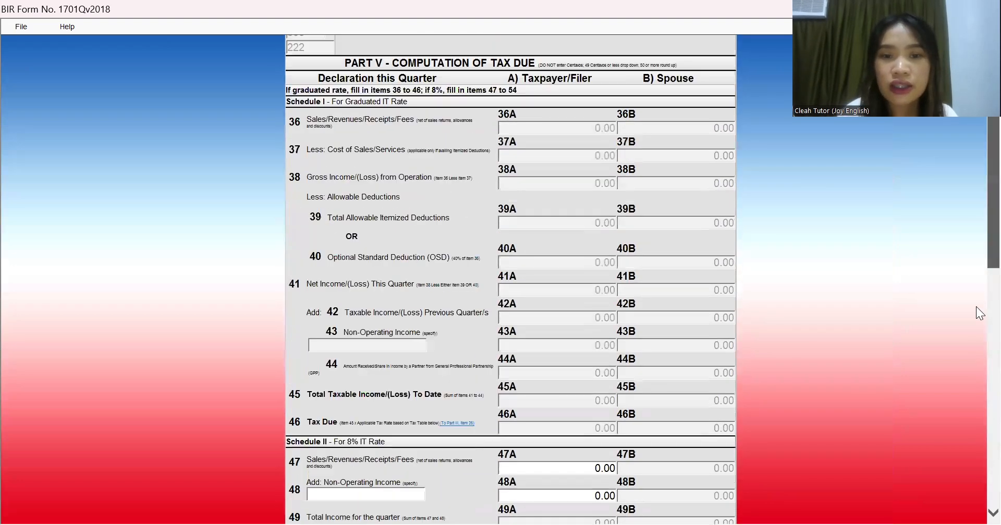
{"action": "scroll", "coordinate": [976, 307], "scroll_direction": "up", "scroll_amount": 3}
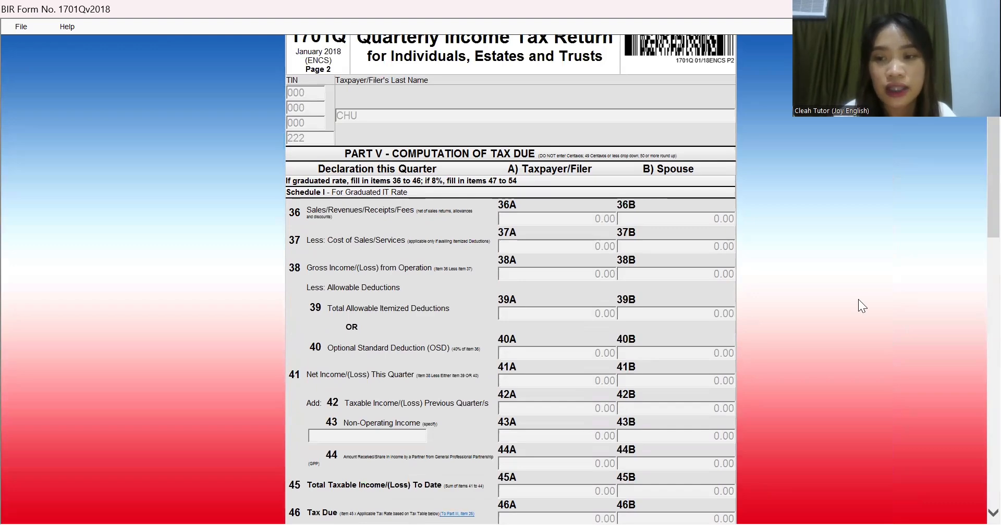
{"action": "scroll", "coordinate": [976, 294], "scroll_direction": "down", "scroll_amount": 8}
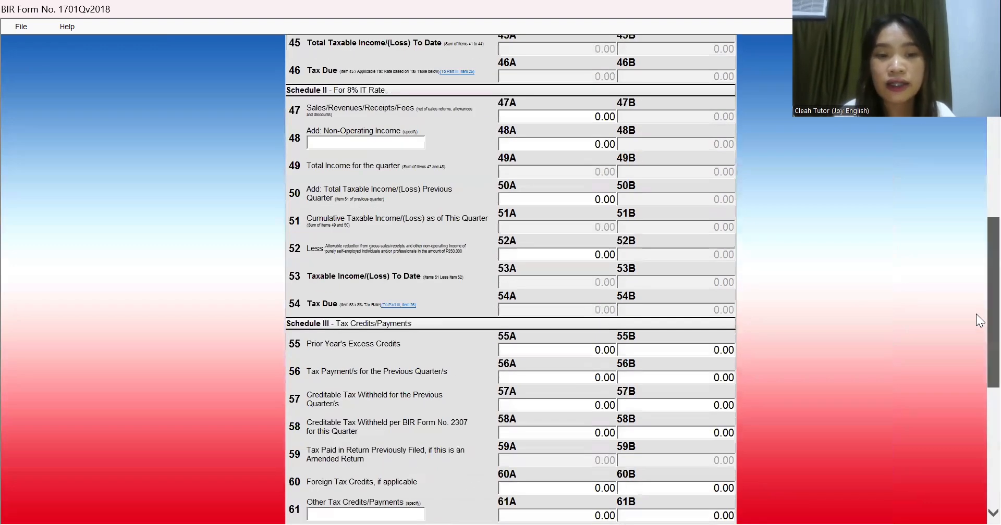
{"action": "scroll", "coordinate": [975, 318], "scroll_direction": "down", "scroll_amount": 2}
{"action": "scroll", "coordinate": [976, 332], "scroll_direction": "up", "scroll_amount": 1}
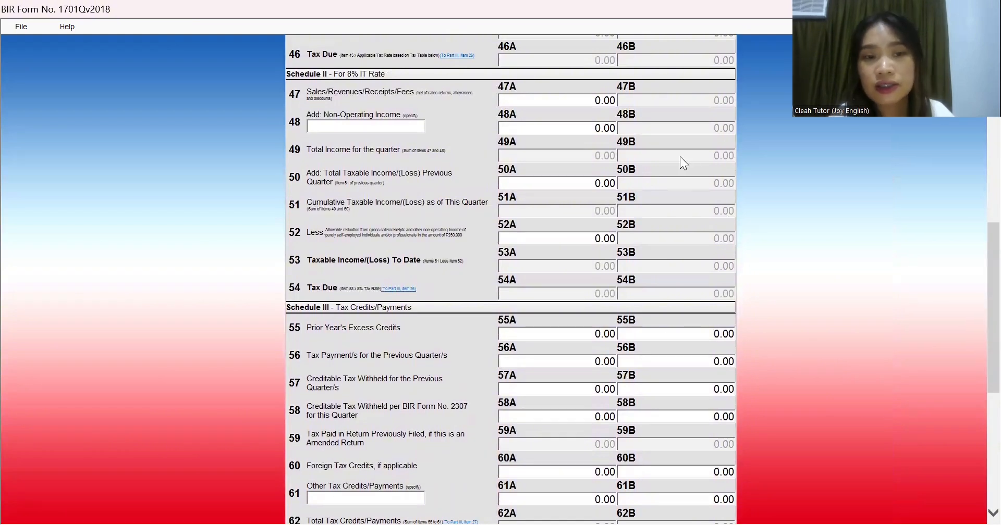
Step: Enter 20,000 sales in 47A, 15,000 prior-quarter income in 50A and 250,000 reduction in 52A
{"action": "left_click", "coordinate": [568, 105]}
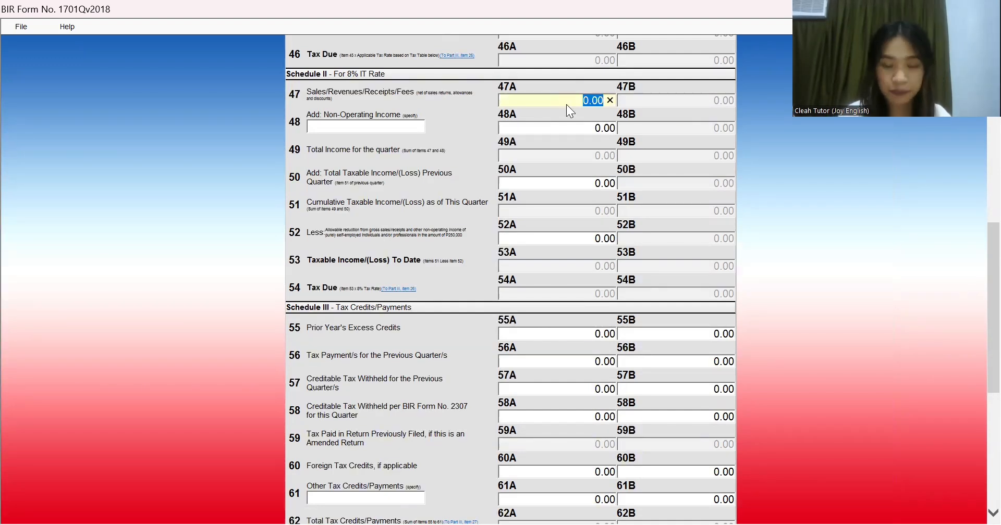
{"action": "type", "text": "200"}
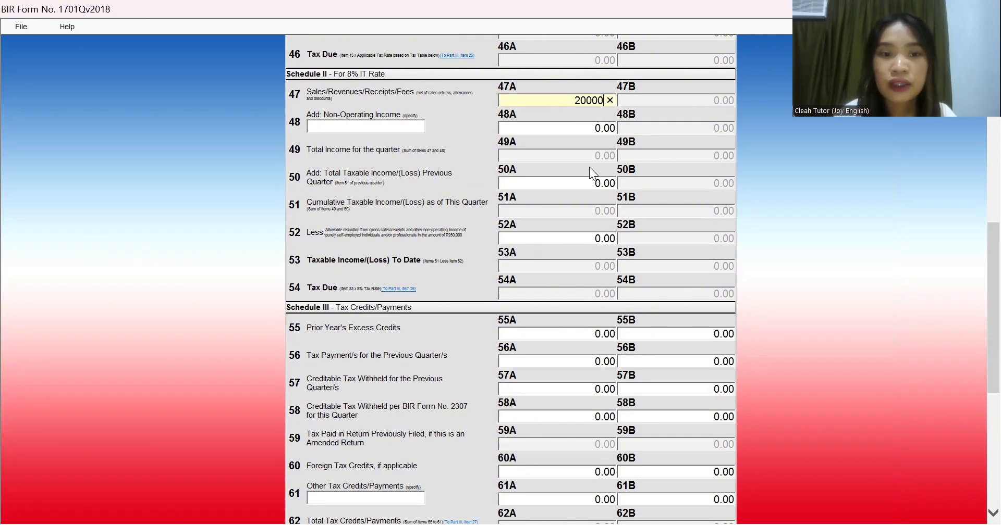
{"action": "left_click", "coordinate": [589, 166]}
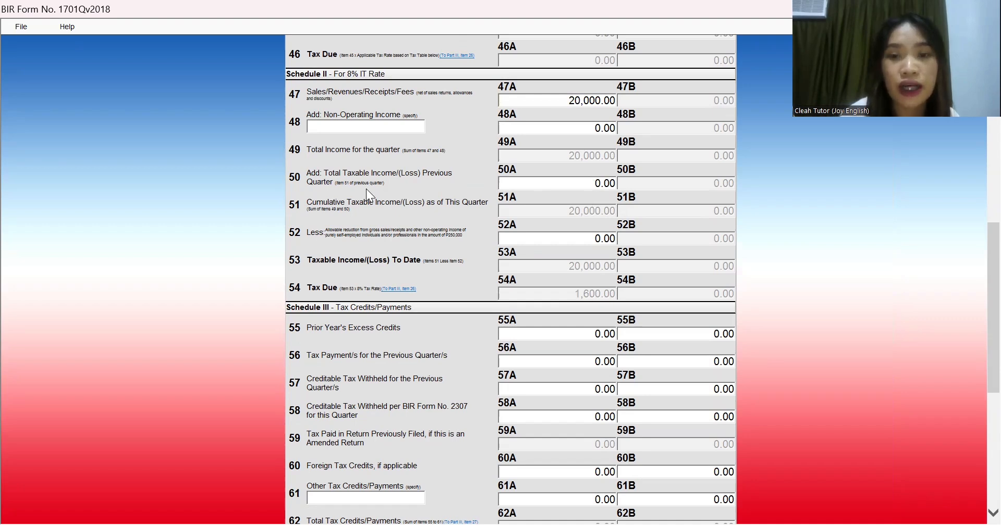
{"action": "left_click", "coordinate": [564, 187]}
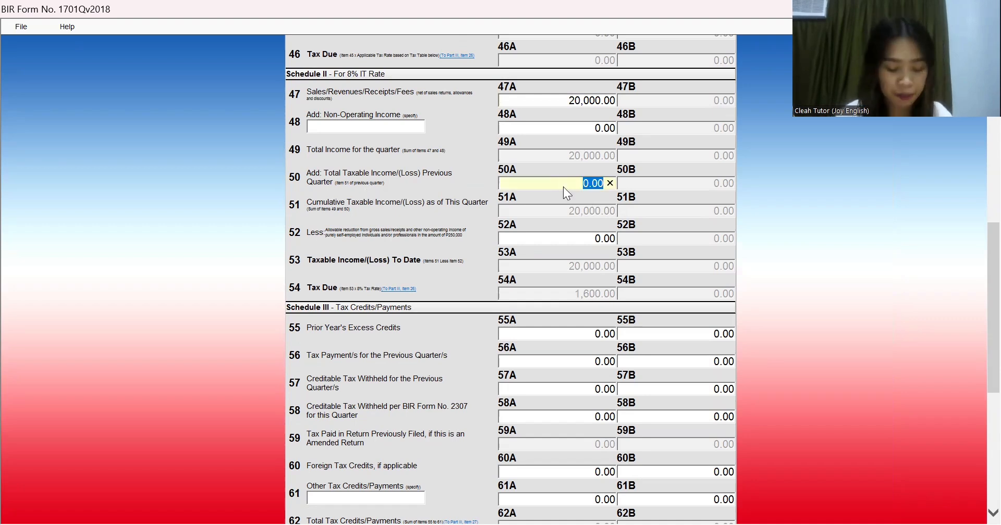
{"action": "type", "text": "15000"}
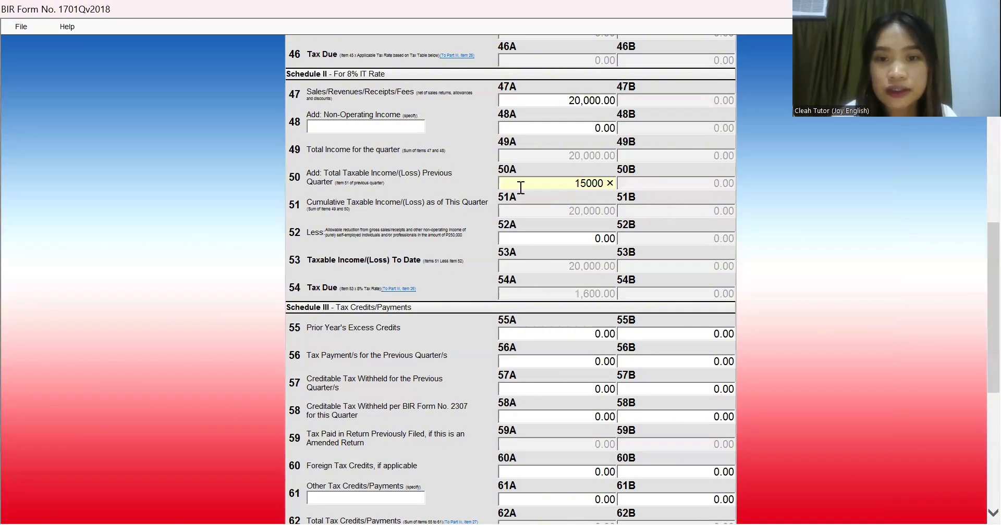
{"action": "left_click", "coordinate": [563, 239]}
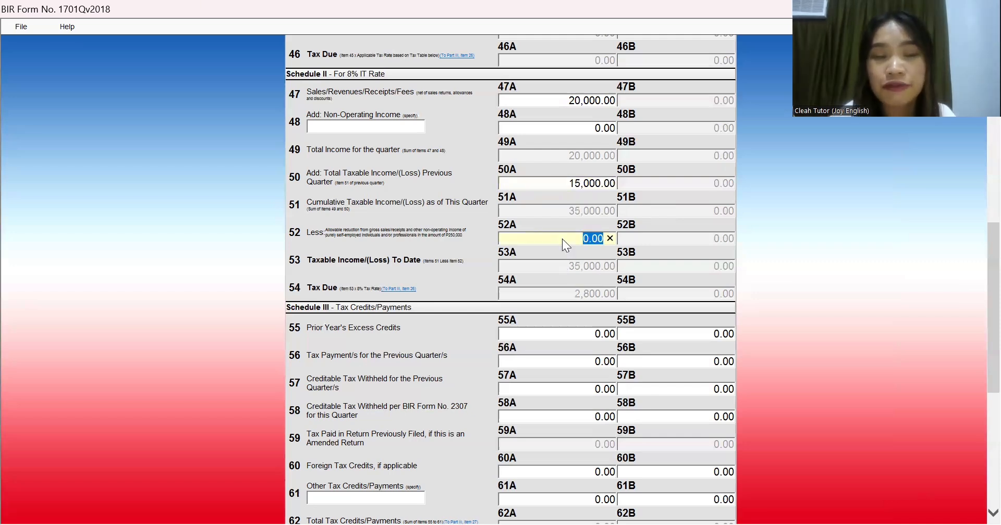
{"action": "type", "text": "250000"}
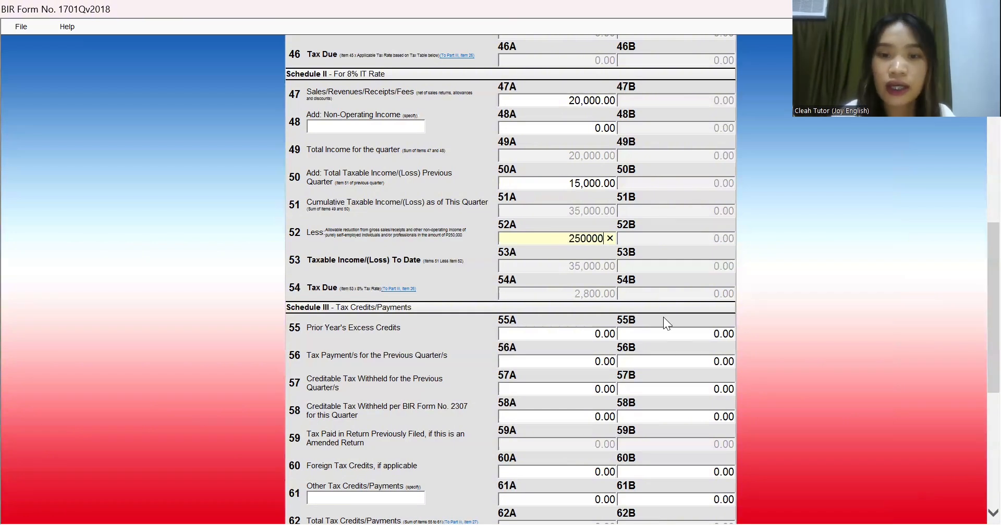
{"action": "key", "text": "Tab"}
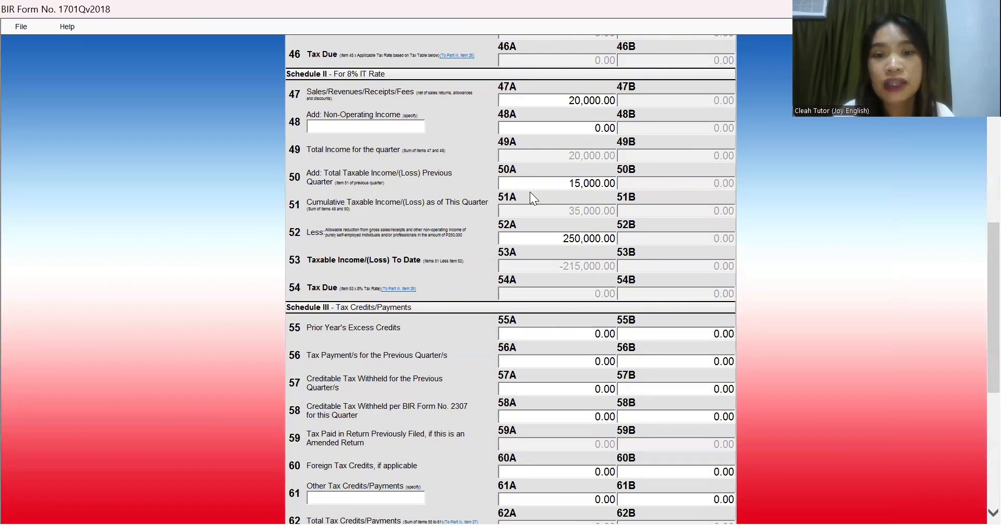
{"action": "left_click", "coordinate": [580, 336]}
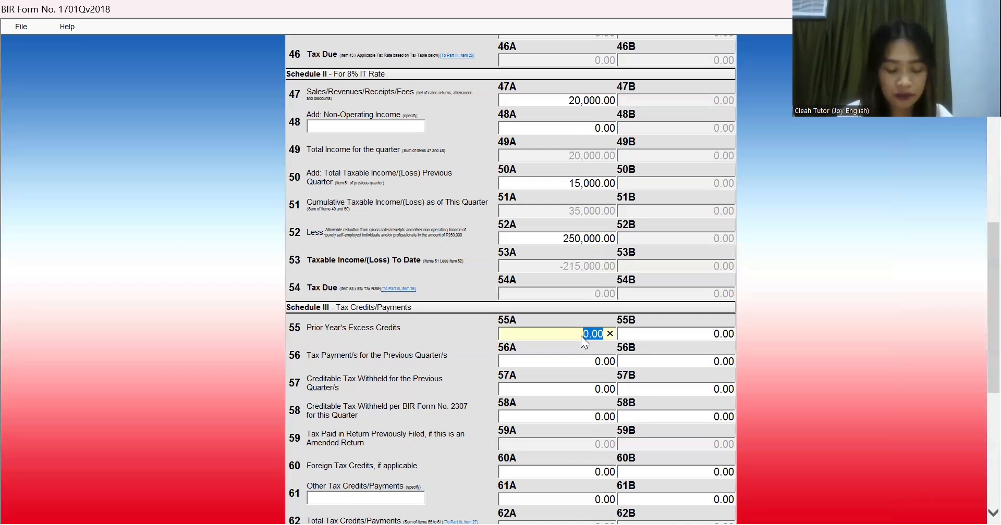
Step: Enter 2,500.00 prior year's excess credits in 55A and 339.00 prior-quarter withheld tax in 57A
{"action": "type", "text": "25"}
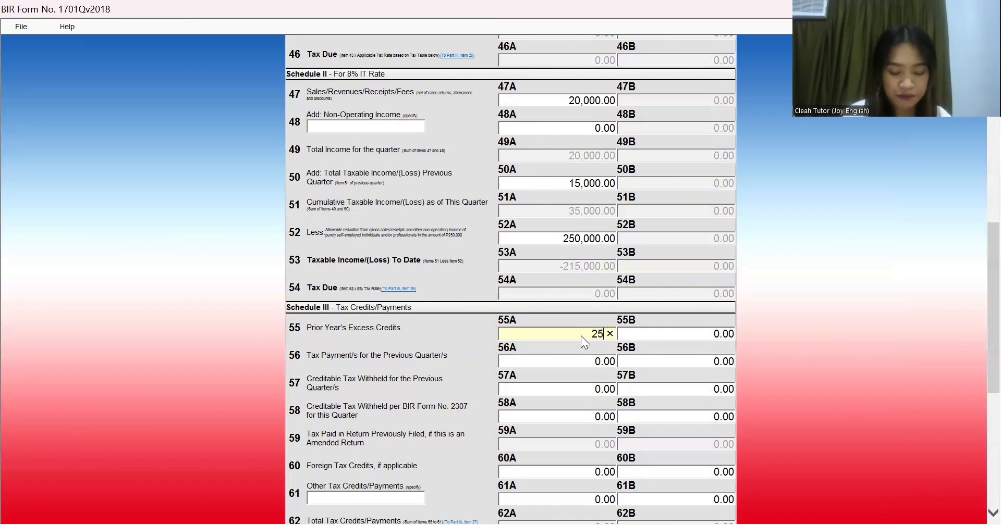
{"action": "left_click", "coordinate": [599, 374]}
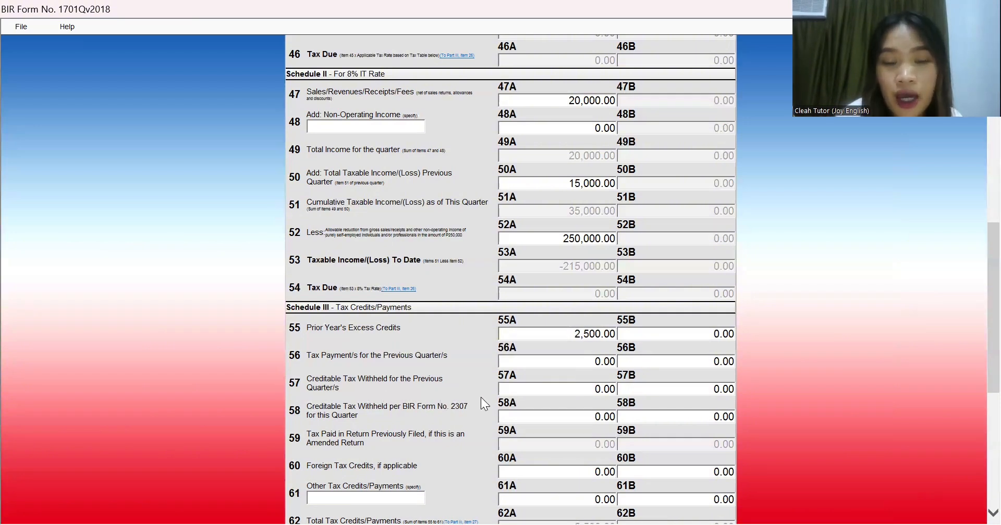
{"action": "left_click", "coordinate": [569, 394]}
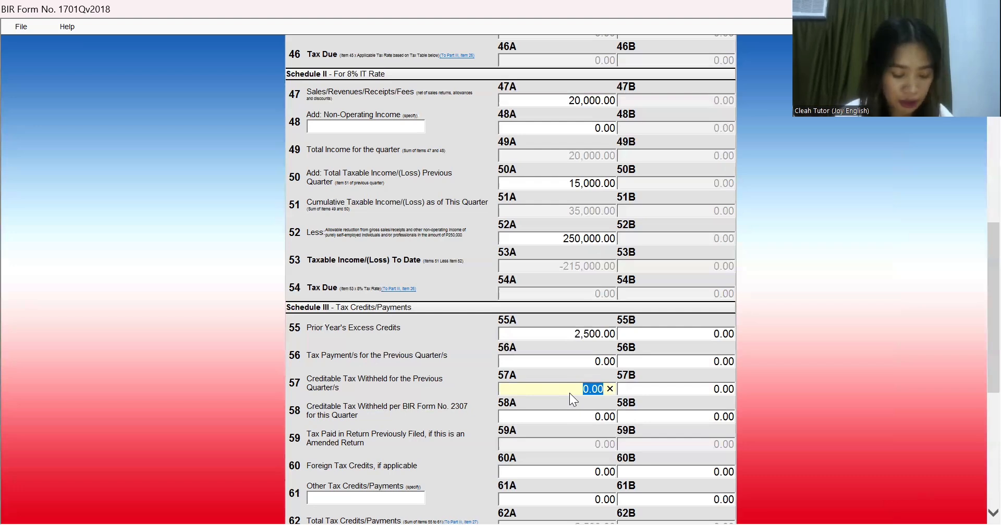
{"action": "type", "text": "339"}
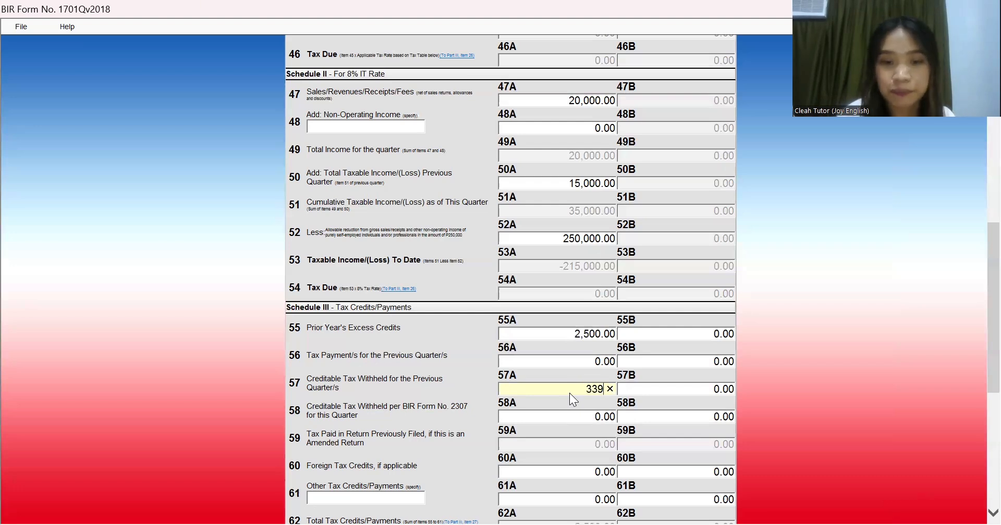
{"action": "left_click", "coordinate": [582, 417]}
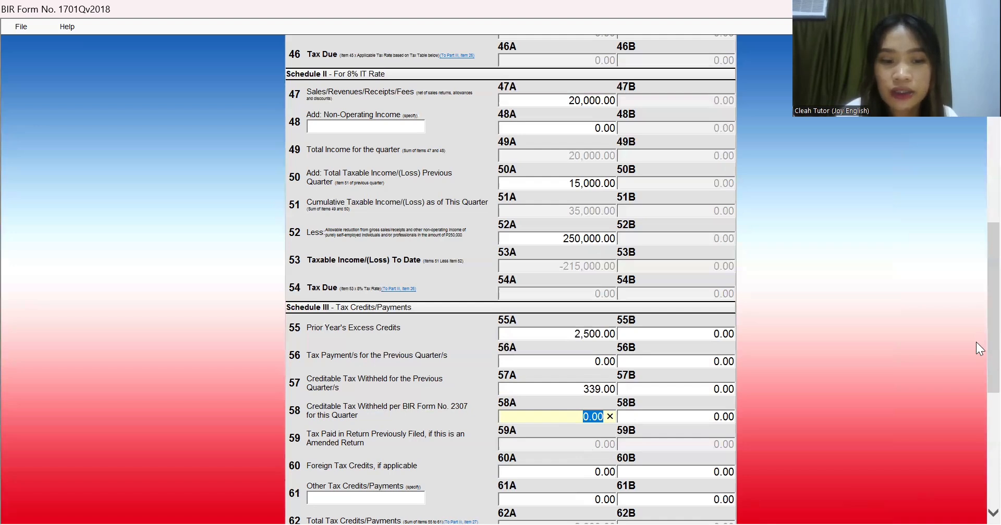
{"action": "scroll", "coordinate": [976, 341], "scroll_direction": "down", "scroll_amount": 3}
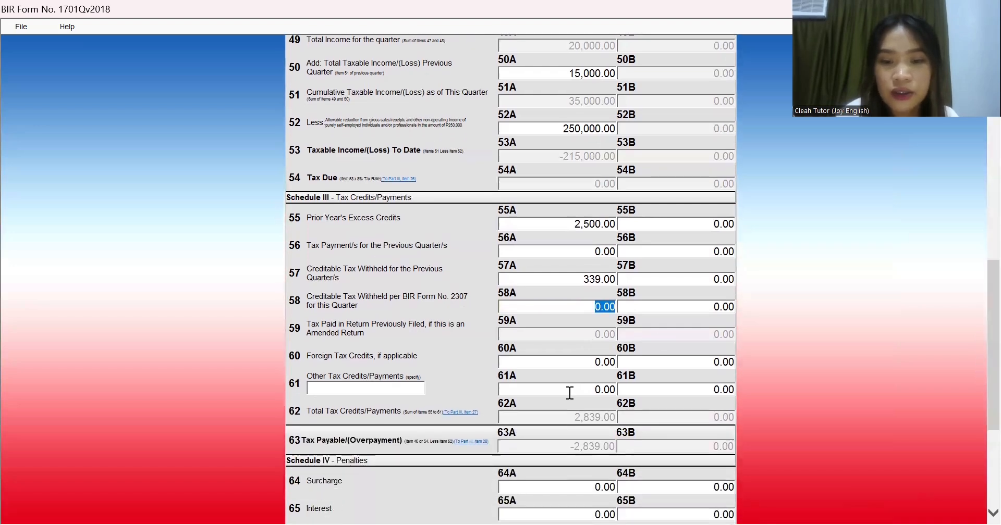
{"action": "left_click", "coordinate": [568, 456]}
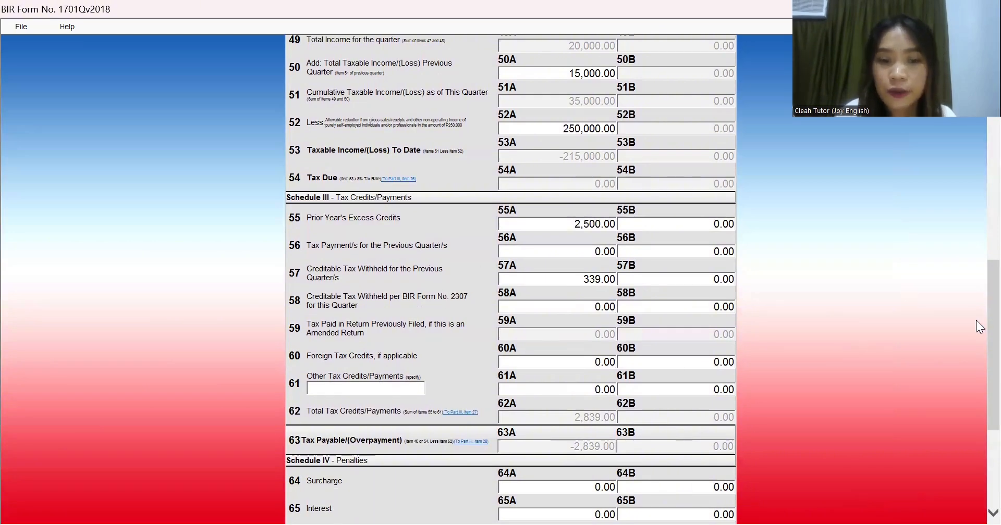
{"action": "scroll", "coordinate": [976, 320], "scroll_direction": "down", "scroll_amount": 5}
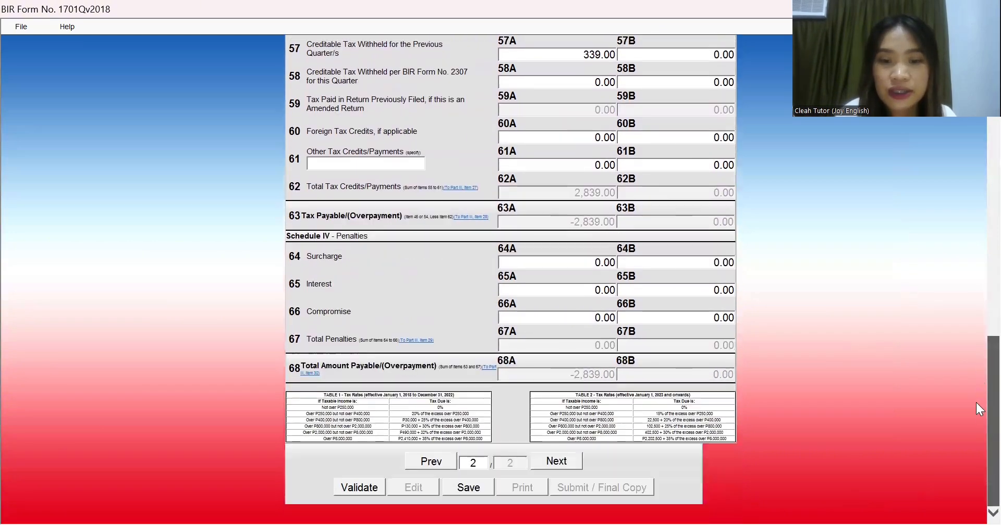
{"action": "left_click", "coordinate": [424, 465]}
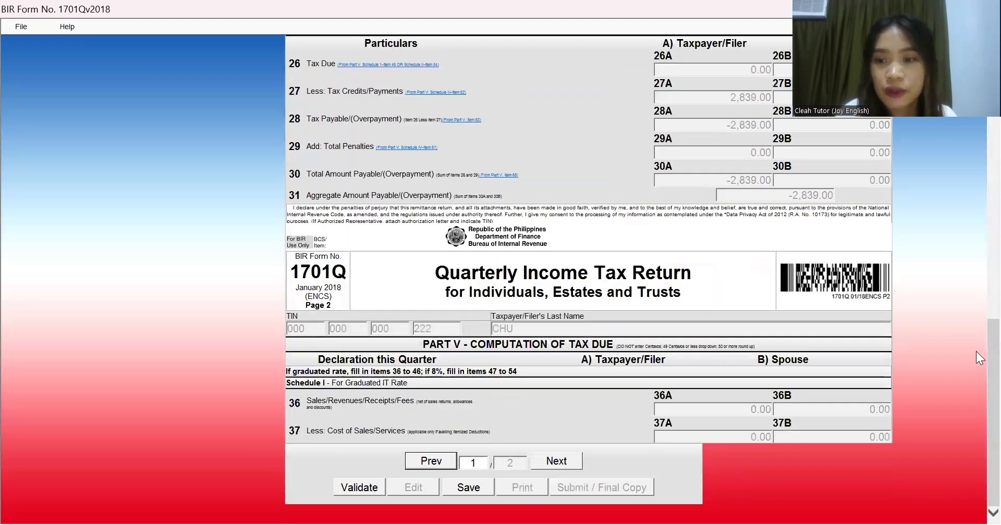
{"action": "scroll", "coordinate": [975, 351], "scroll_direction": "up", "scroll_amount": 3}
{"action": "scroll", "coordinate": [975, 330], "scroll_direction": "up", "scroll_amount": 3}
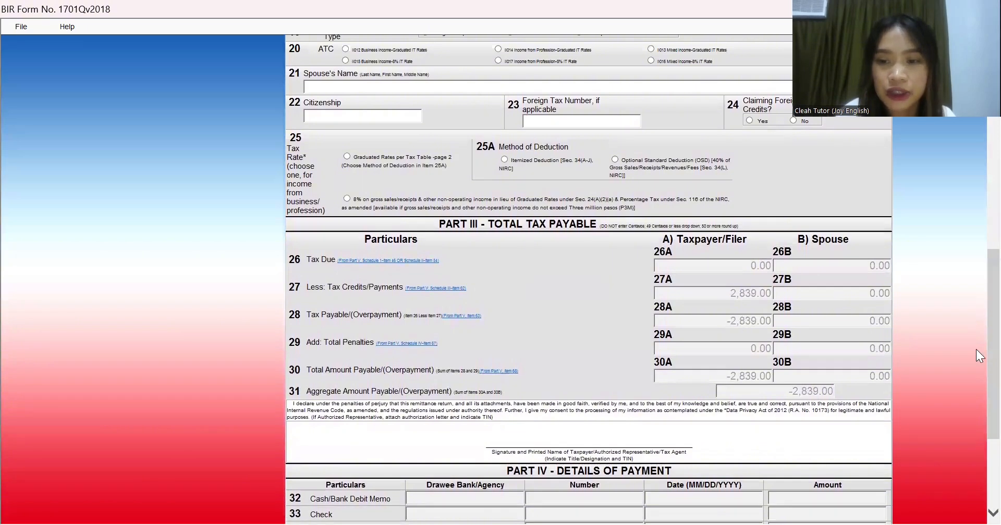
{"action": "scroll", "coordinate": [976, 349], "scroll_direction": "down", "scroll_amount": 5}
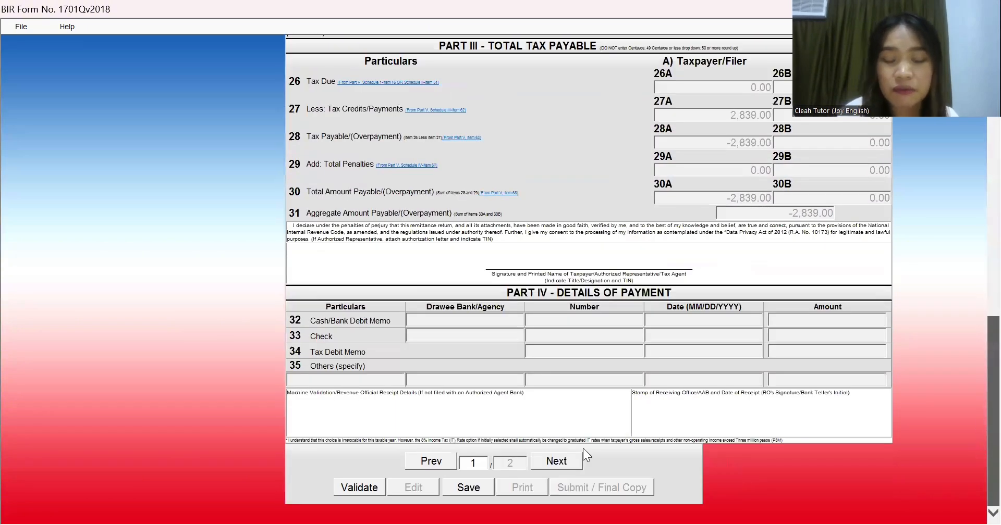
{"action": "left_click", "coordinate": [569, 462]}
{"action": "left_click_drag", "start_coordinate": [976, 376], "coordinate": [975, 484]}
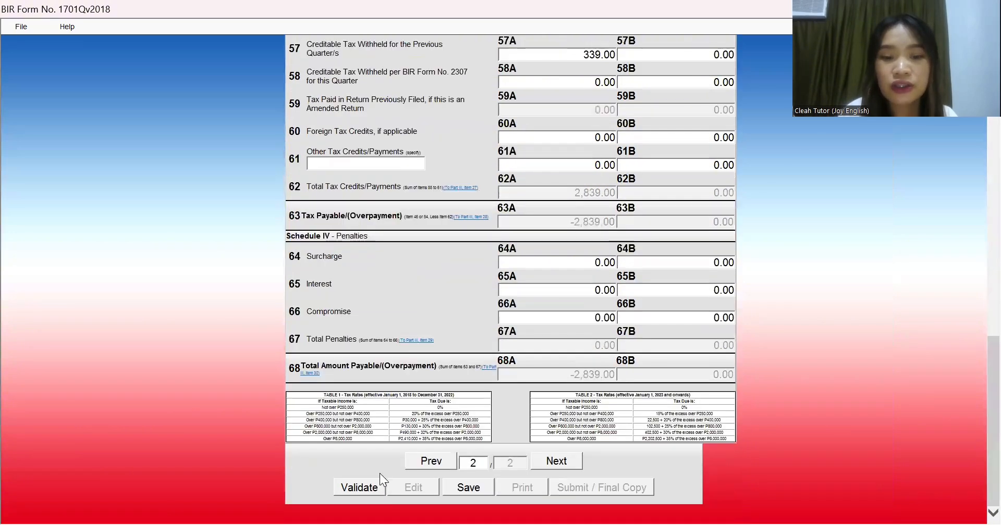
Step: Validate and save the 1701Q return, acknowledging the success and saved messages
{"action": "left_click", "coordinate": [370, 496]}
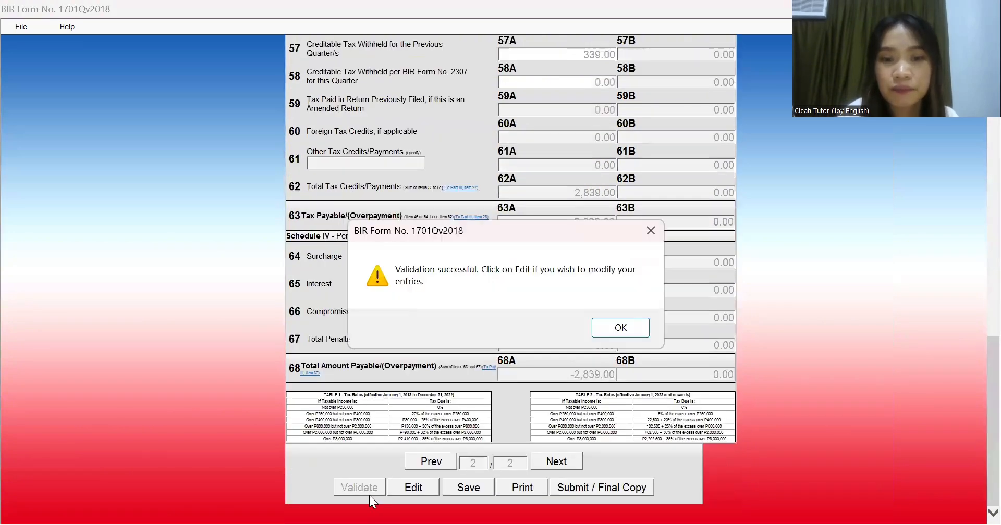
{"action": "left_click", "coordinate": [597, 325]}
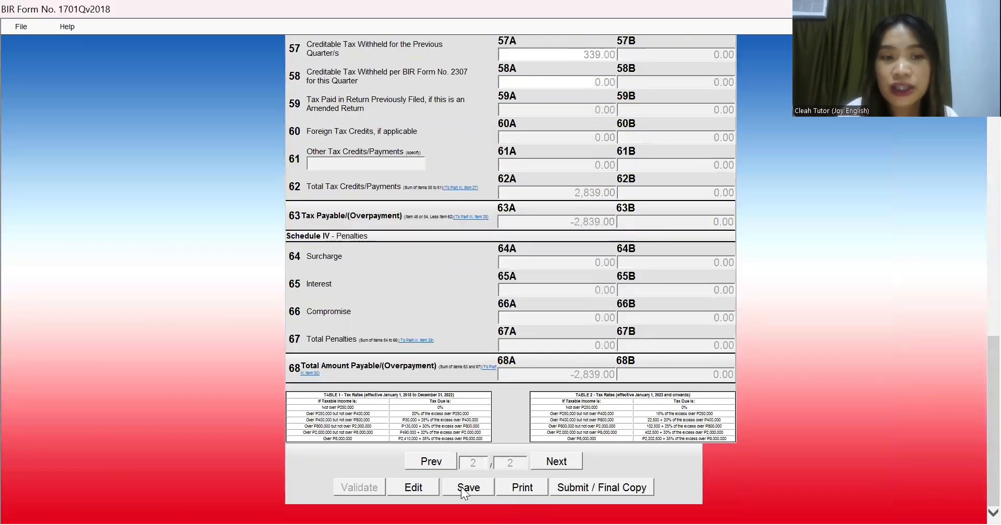
{"action": "left_click", "coordinate": [461, 487]}
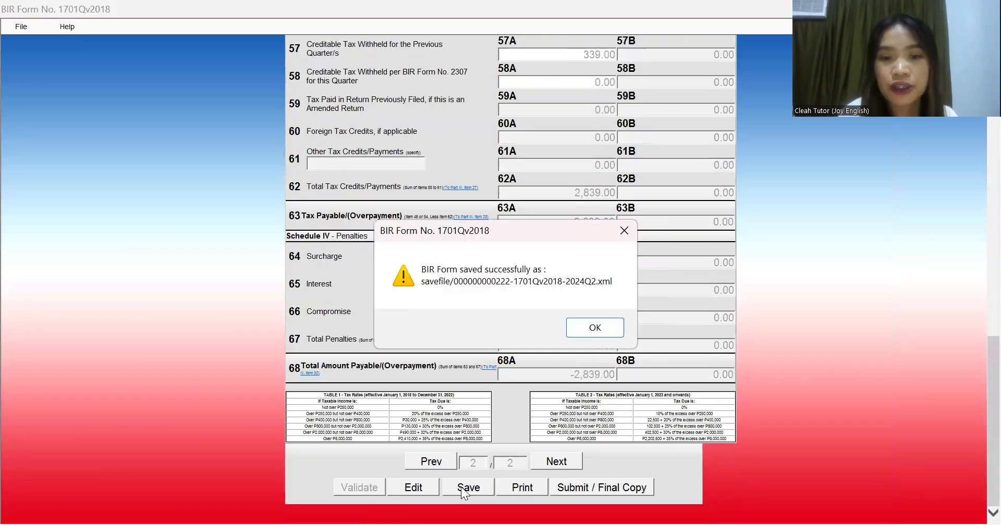
{"action": "left_click", "coordinate": [614, 327]}
{"action": "left_click", "coordinate": [618, 325]}
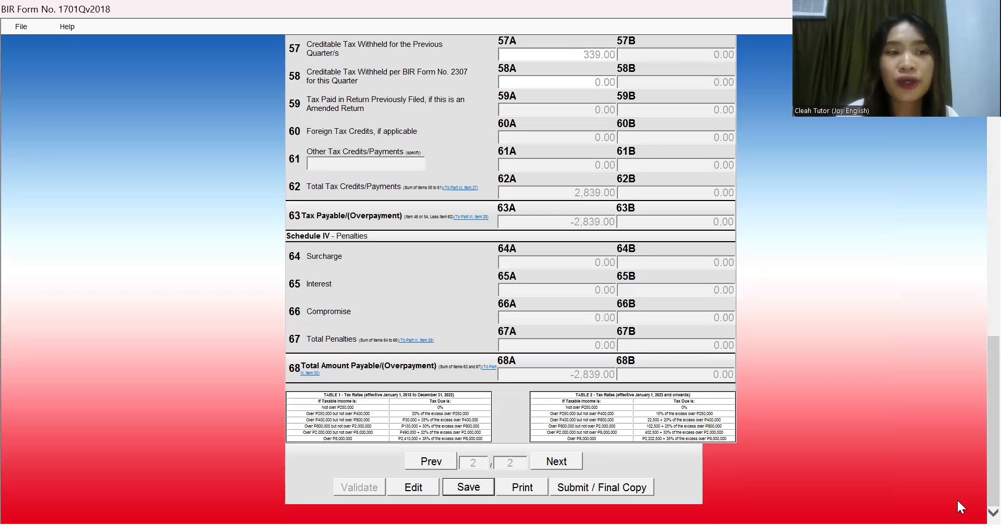
{"action": "left_click", "coordinate": [21, 27]}
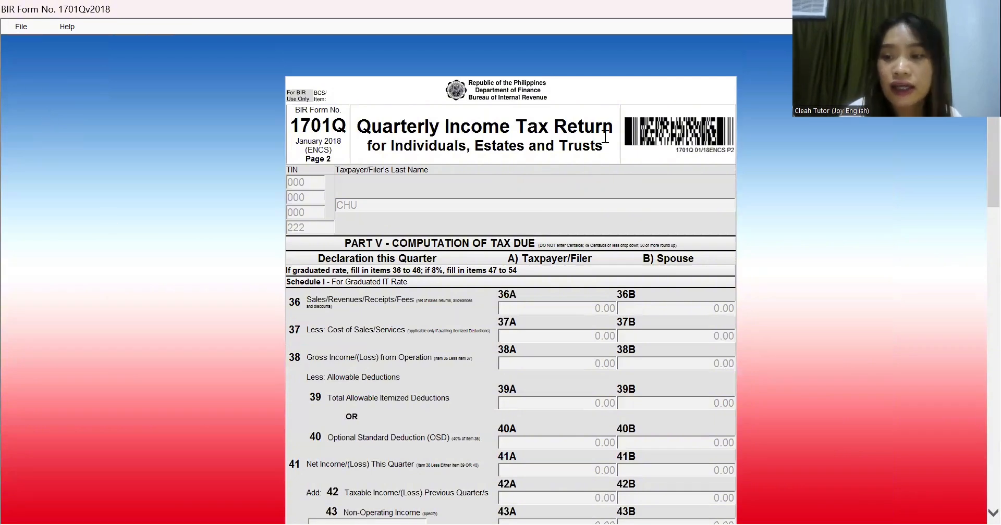
Step: Submit the return as the final copy, accept the terms of service, and dismiss the failure warning
{"action": "scroll", "coordinate": [976, 412], "scroll_direction": "down", "scroll_amount": 15}
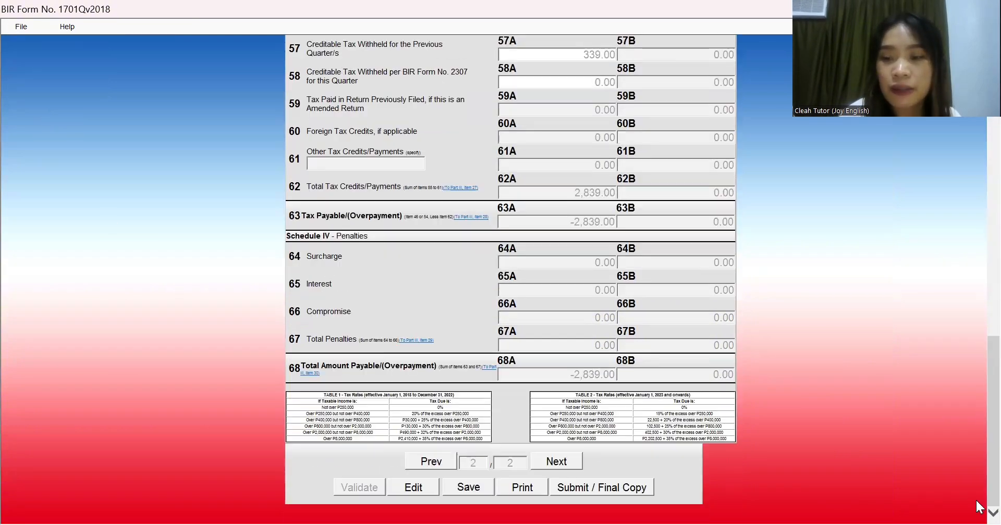
{"action": "left_click", "coordinate": [609, 487]}
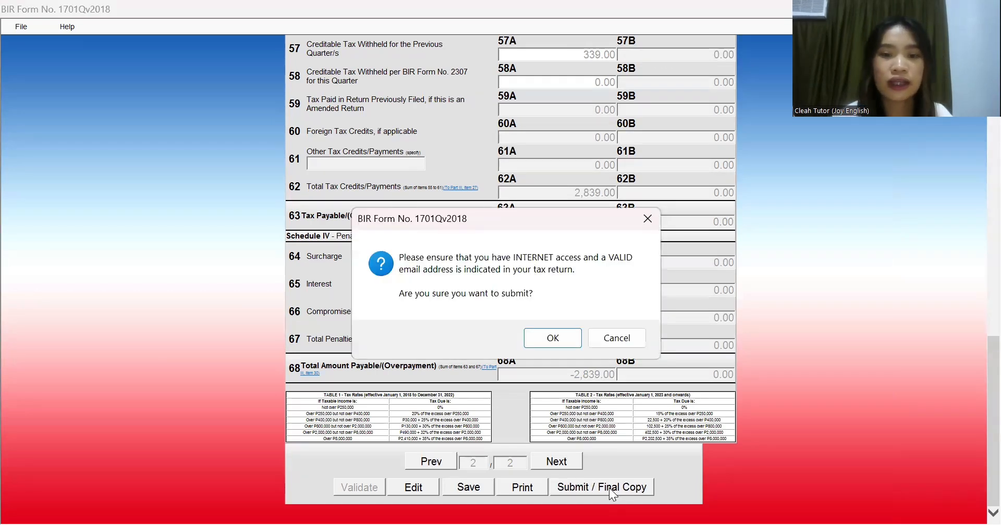
{"action": "left_click", "coordinate": [543, 347]}
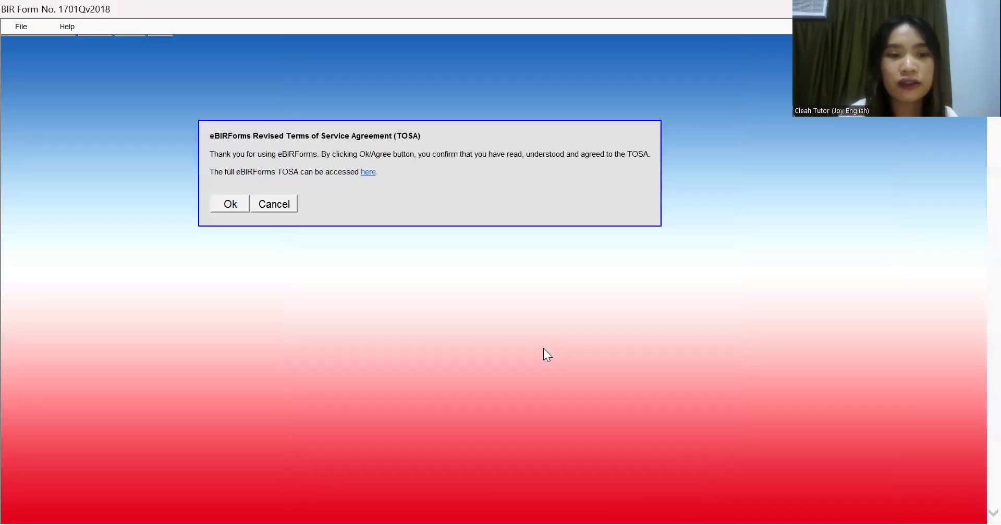
{"action": "left_click", "coordinate": [220, 209]}
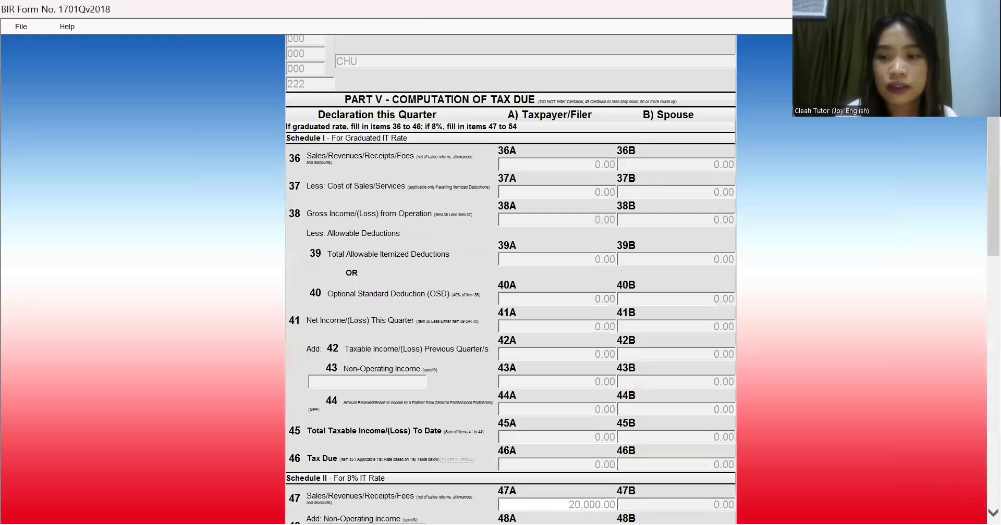
{"action": "left_click_drag", "start_coordinate": [993, 326], "coordinate": [993, 480]}
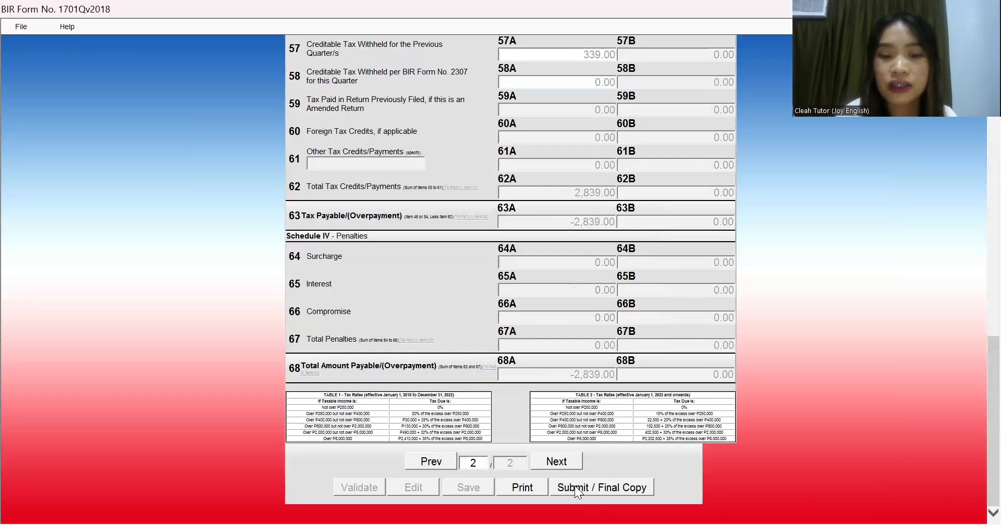
Step: Resend the return online and dismiss the second not-submitted warning
{"action": "left_click", "coordinate": [574, 486]}
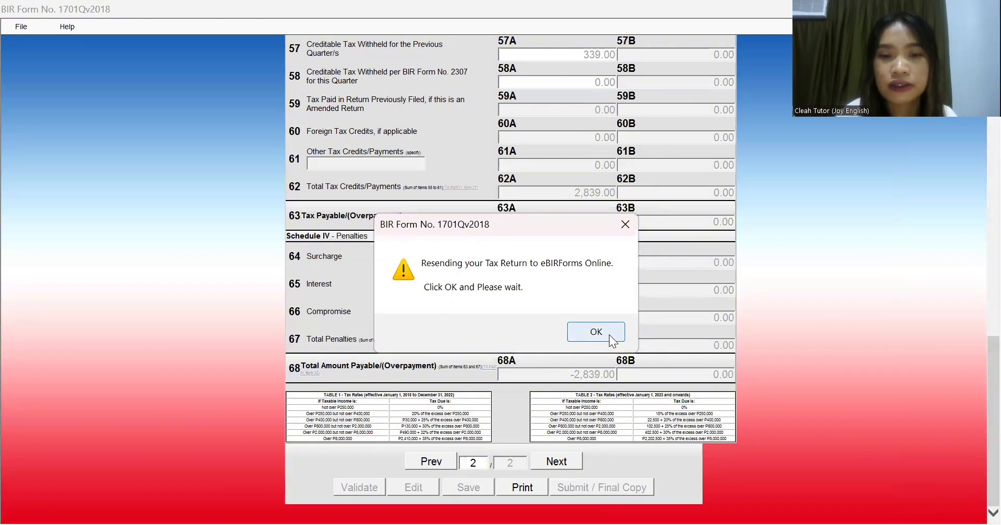
{"action": "left_click", "coordinate": [596, 332]}
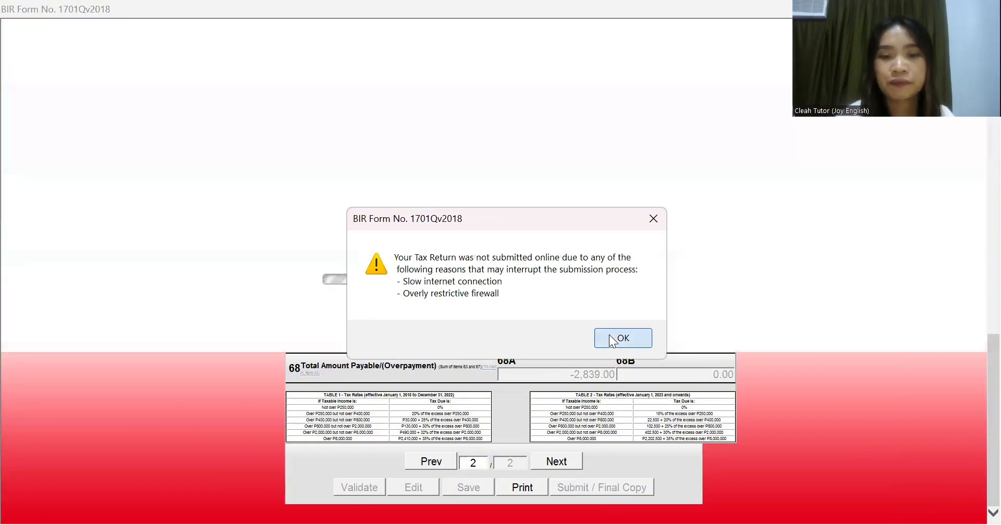
{"action": "left_click", "coordinate": [613, 340]}
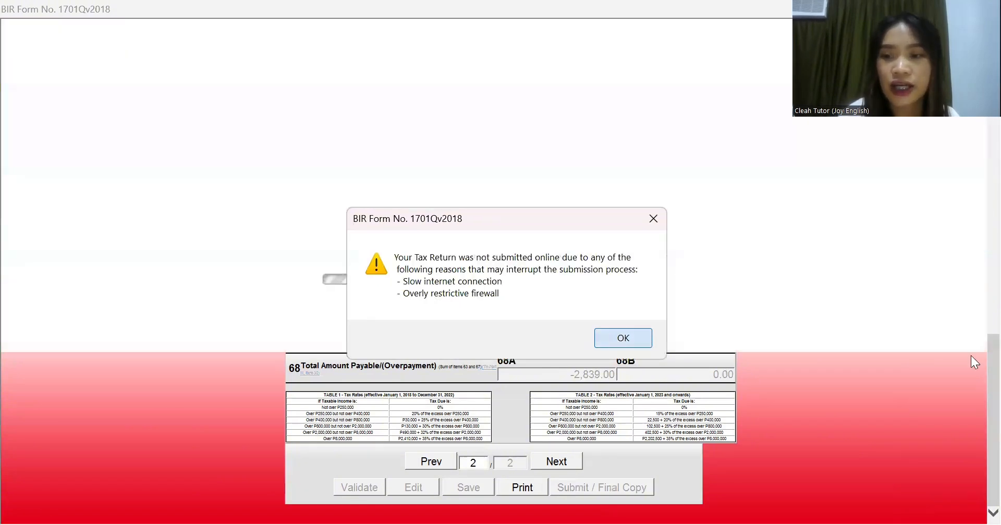
Step: Resend the return once more and acknowledge the Submit Successful message
{"action": "left_click", "coordinate": [642, 505]}
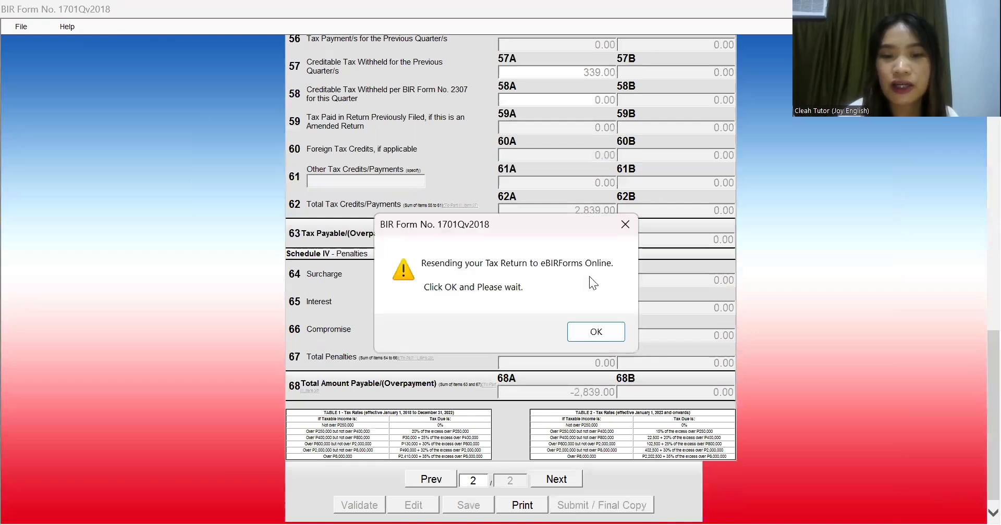
{"action": "left_click", "coordinate": [594, 330]}
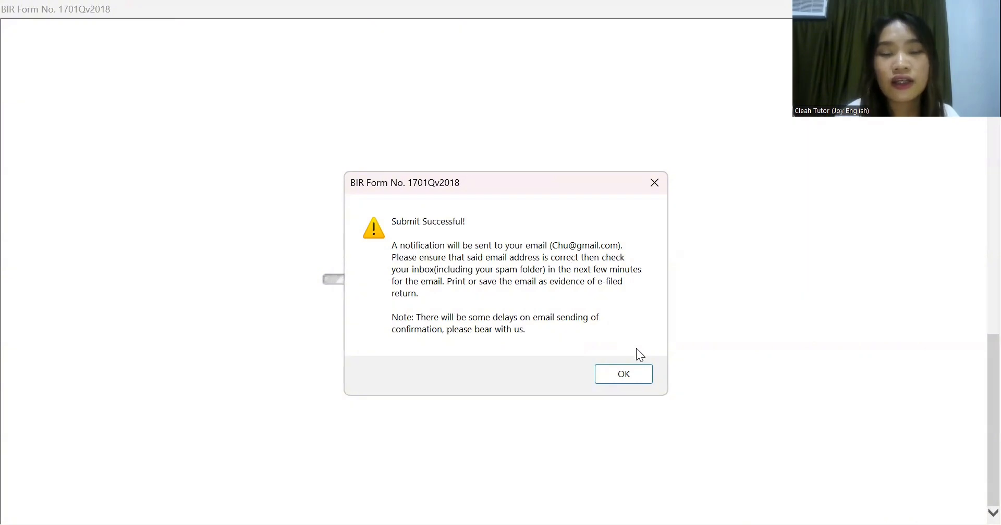
{"action": "left_click", "coordinate": [644, 385]}
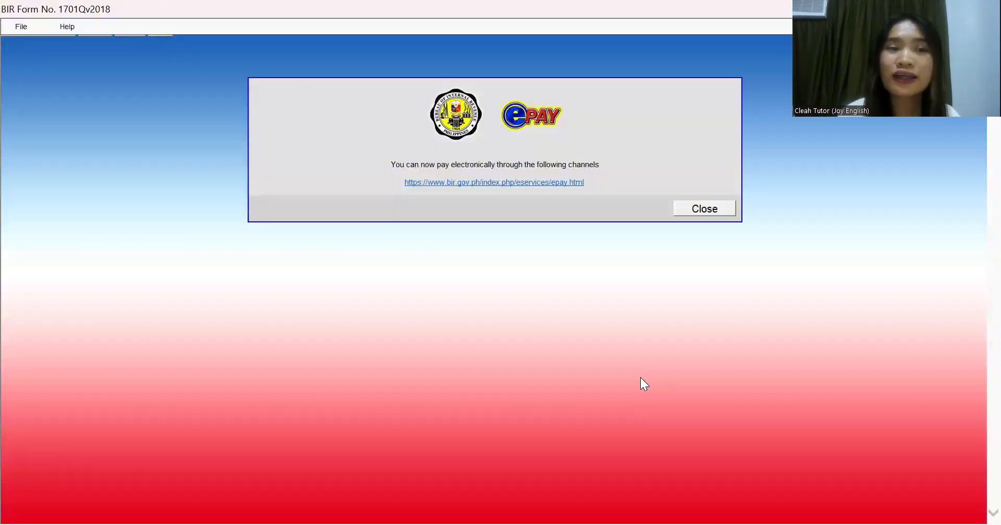